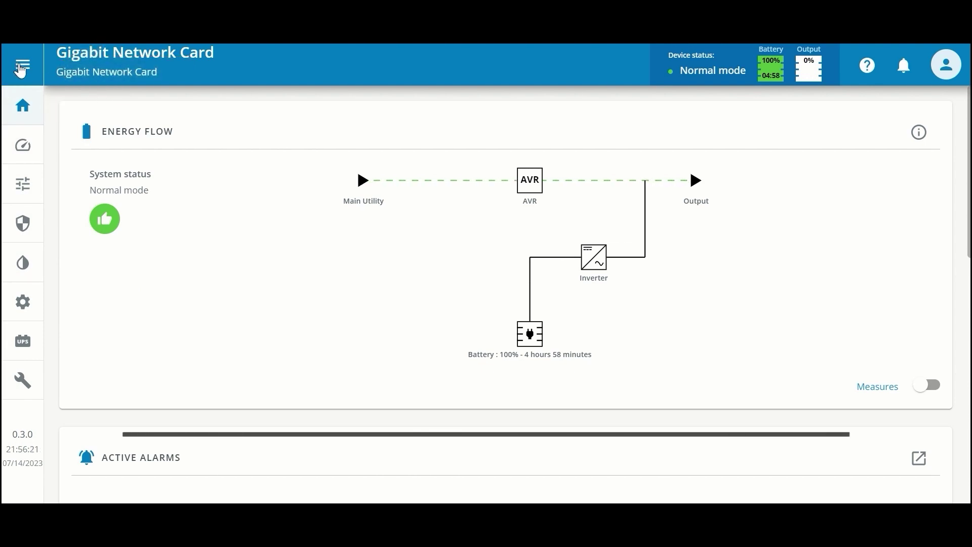
# Open Settings and bring back the General tab, showing system name 'Gigabit Network Card'.
pyautogui.click(21, 66)
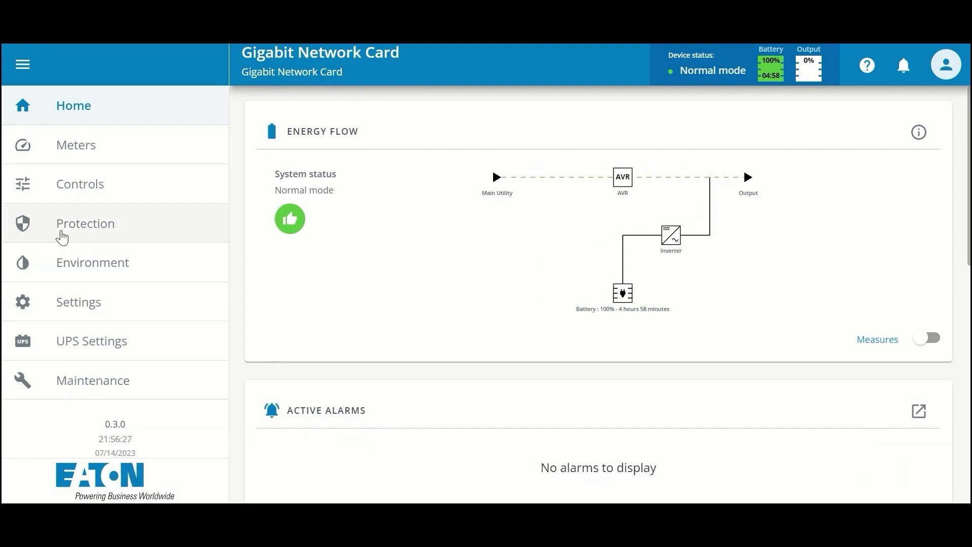
pyautogui.click(21, 66)
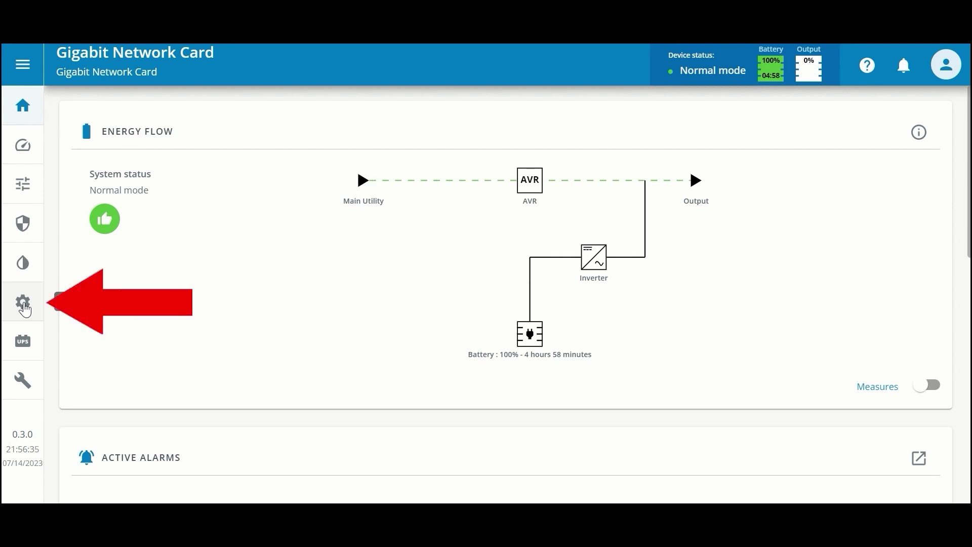
pyautogui.click(24, 306)
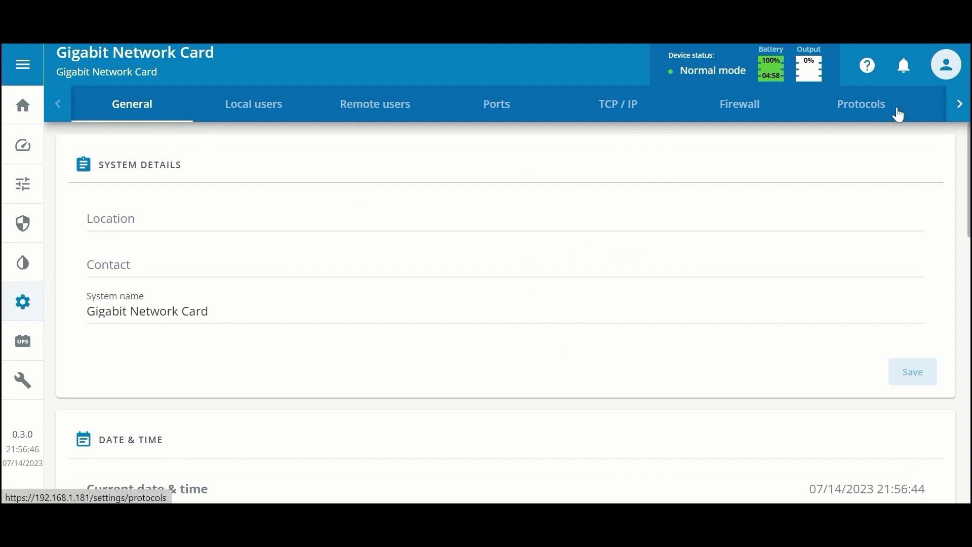
pyautogui.click(956, 111)
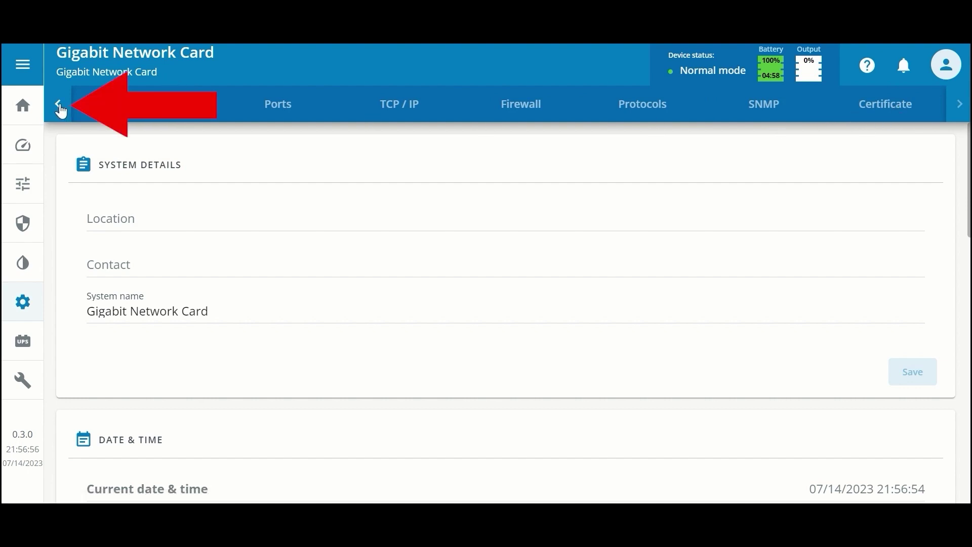
pyautogui.click(59, 106)
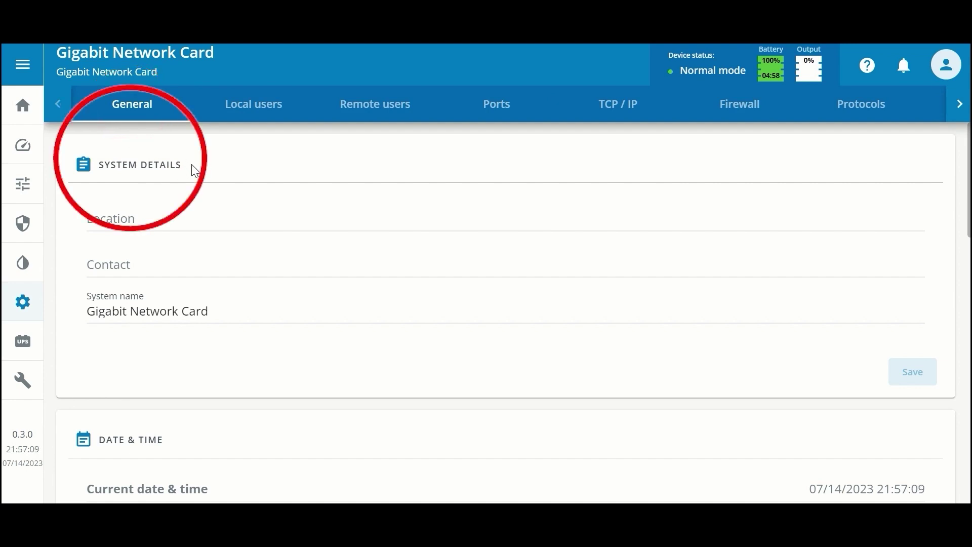
# Enter location 'Here' and contact 'Me', rename the system 'My UPS', and save.
pyautogui.click(171, 219)
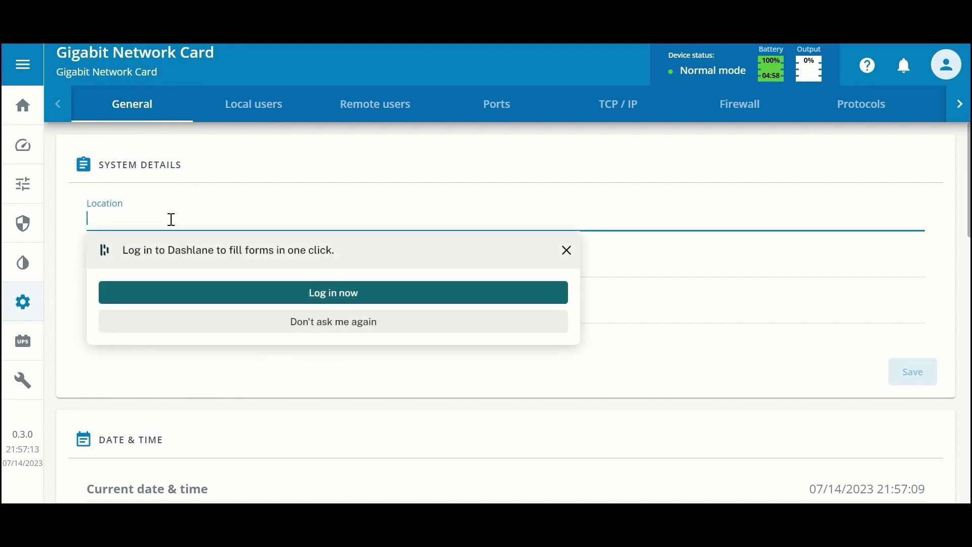
pyautogui.write('Here')
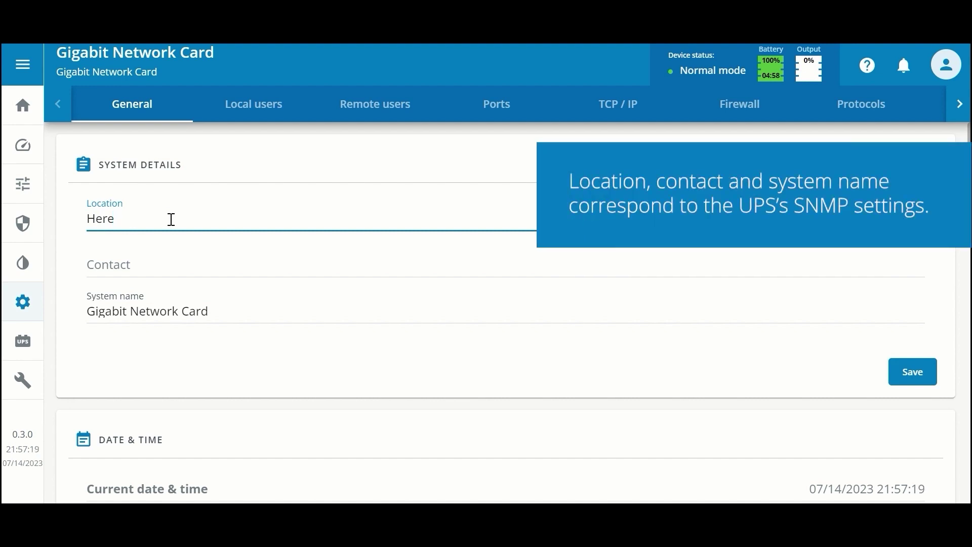
pyautogui.click(167, 268)
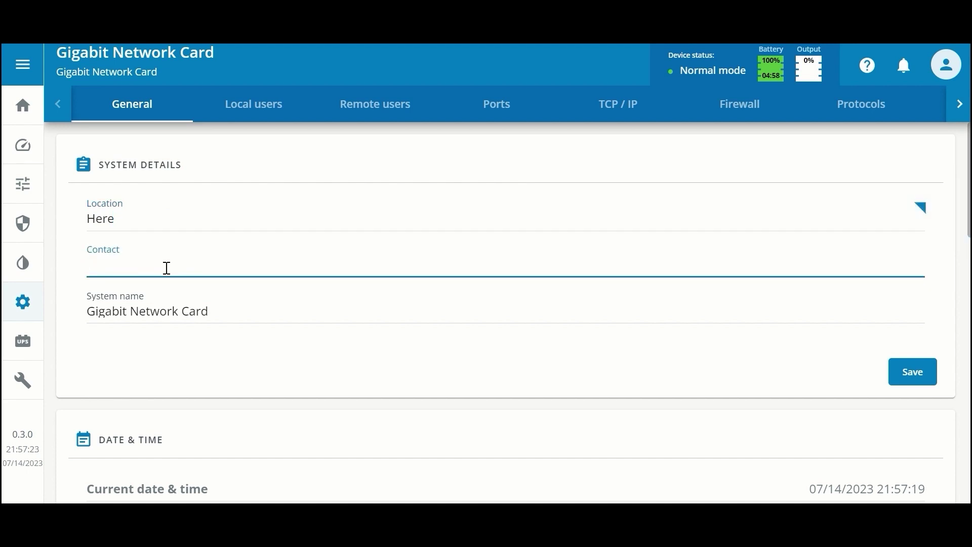
pyautogui.write('Me')
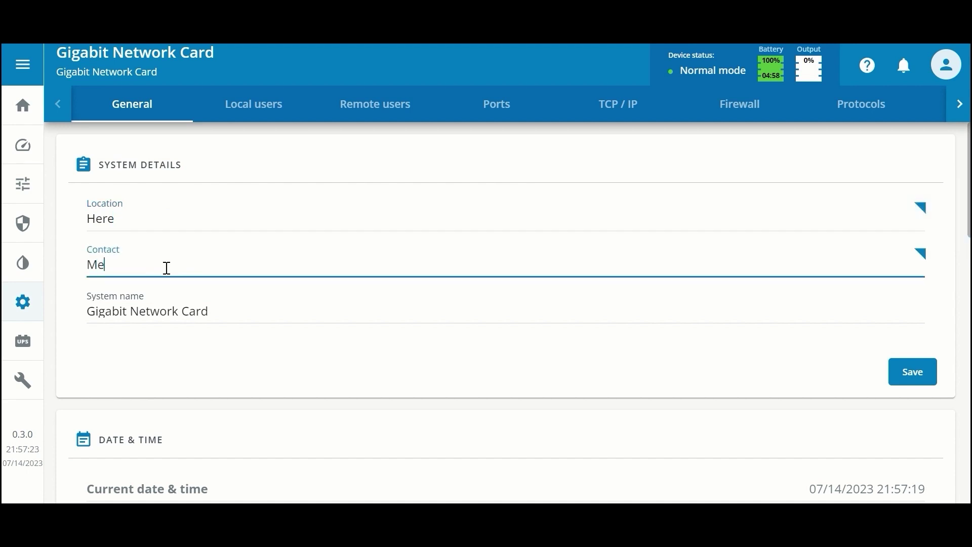
pyautogui.click(220, 314)
pyautogui.press('BackSpace')
pyautogui.press('BackSpace')
pyautogui.press('BackSpace')
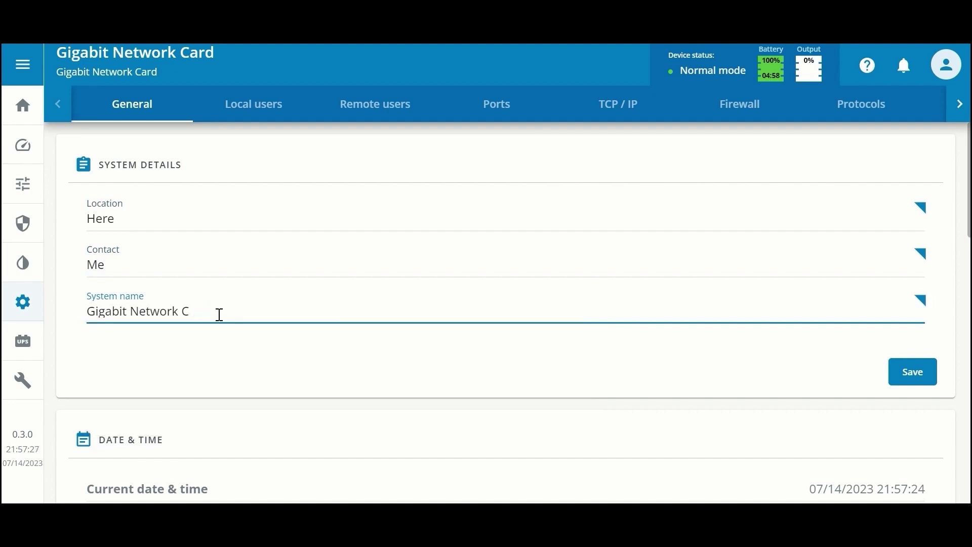
pyautogui.press('BackSpace')
pyautogui.press('BackSpace')
pyautogui.press('BackSpace')
pyautogui.press('BackSpace')
pyautogui.press('BackSpace')
pyautogui.press('BackSpace')
pyautogui.press('BackSpace')
pyautogui.press('BackSpace')
pyautogui.press('BackSpace')
pyautogui.press('BackSpace')
pyautogui.press('BackSpace')
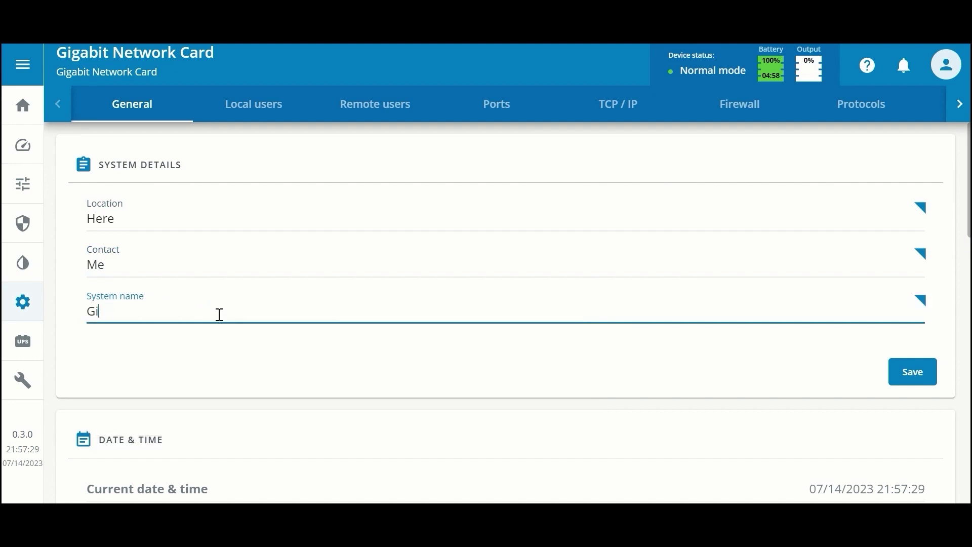
pyautogui.press('BackSpace')
pyautogui.write('My UPS')
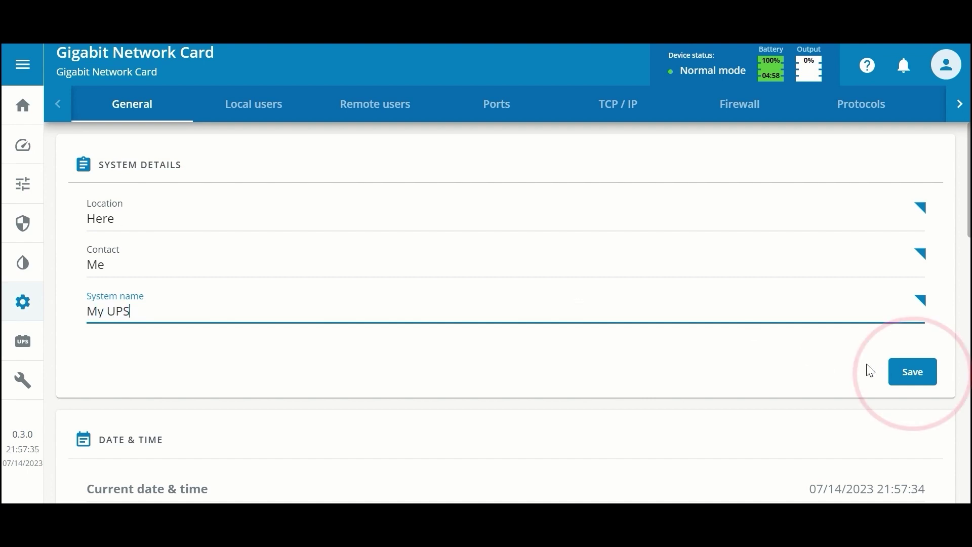
pyautogui.click(907, 379)
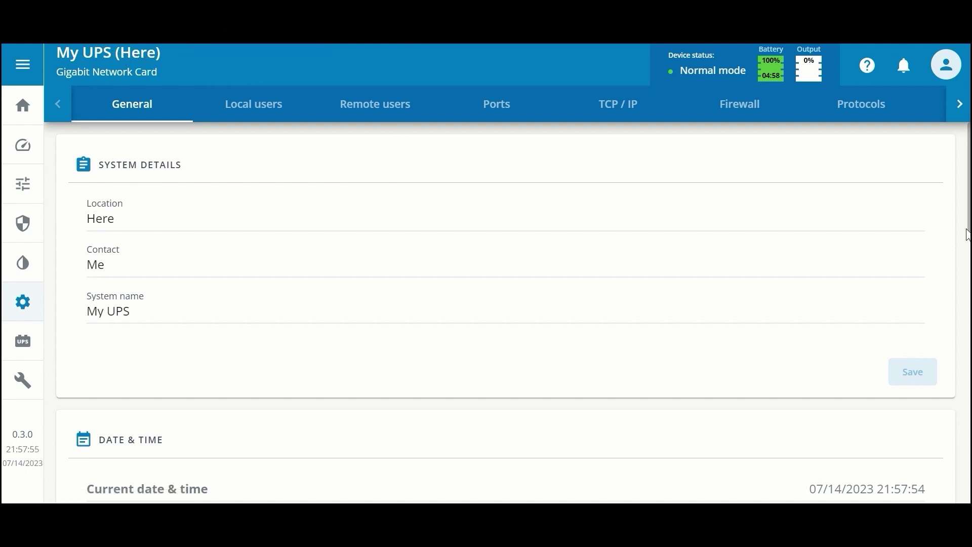
# Scroll to the Date & Time card and edit it (Europe/Paris, Dynamic NTP).
pyautogui.moveTo(969, 234); pyautogui.dragTo(969, 254)
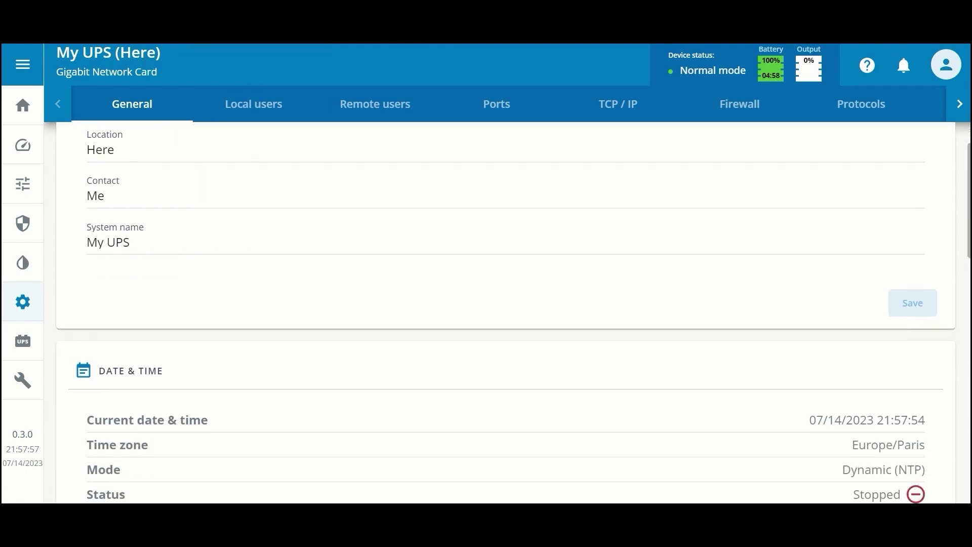
pyautogui.click(968, 271)
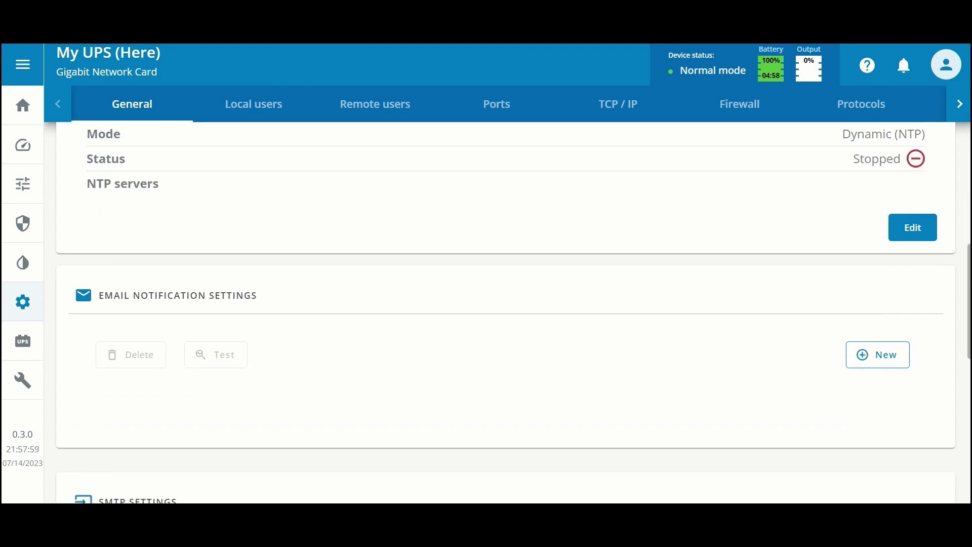
pyautogui.moveTo(970, 273); pyautogui.dragTo(969, 236)
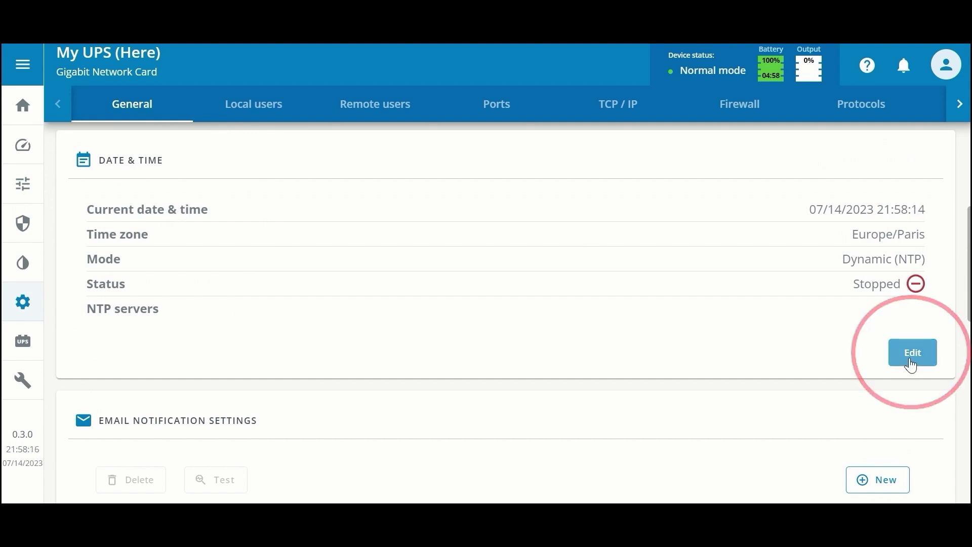
pyautogui.click(910, 360)
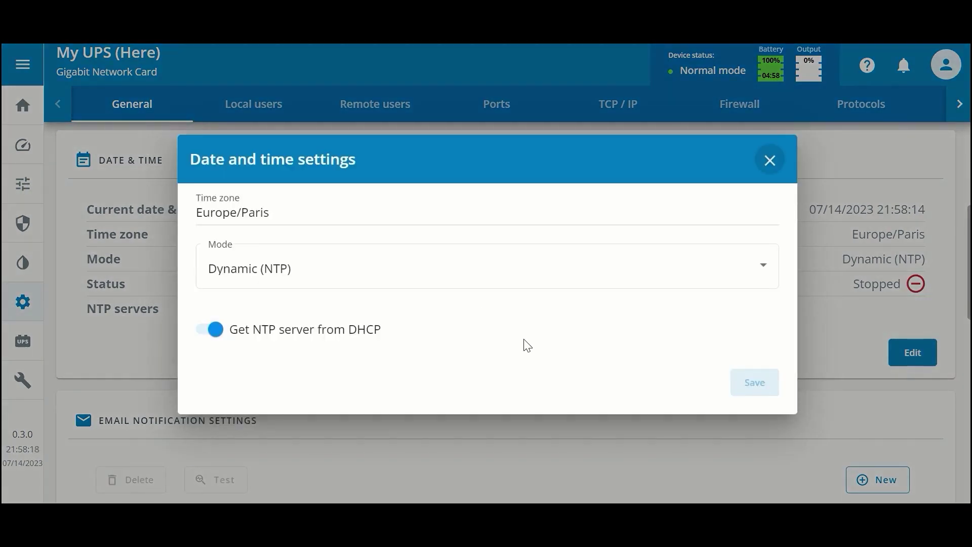
# Filter the time zone list with 'America/Ne' and choose America/New_York.
pyautogui.click(289, 206)
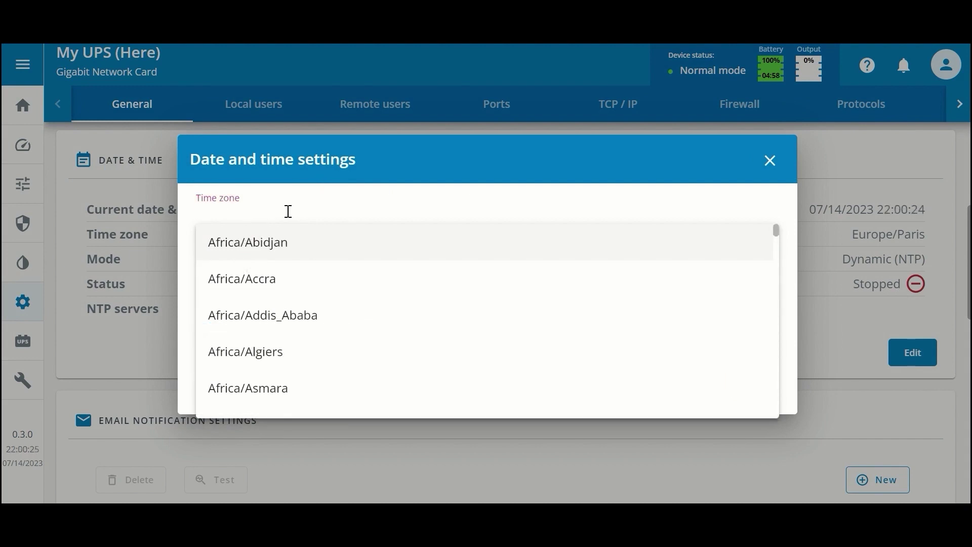
pyautogui.write('US')
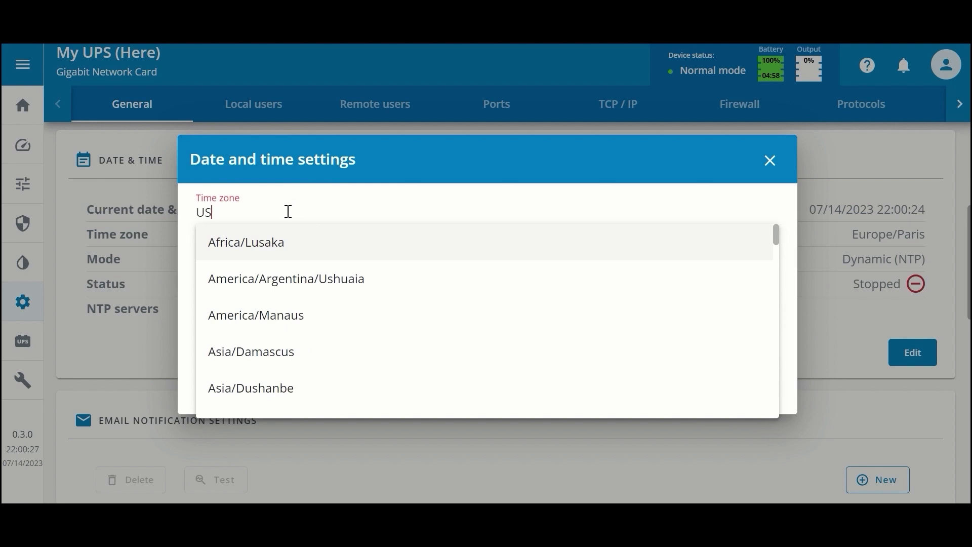
pyautogui.press('BackSpace')
pyautogui.press('BackSpace')
pyautogui.write('A')
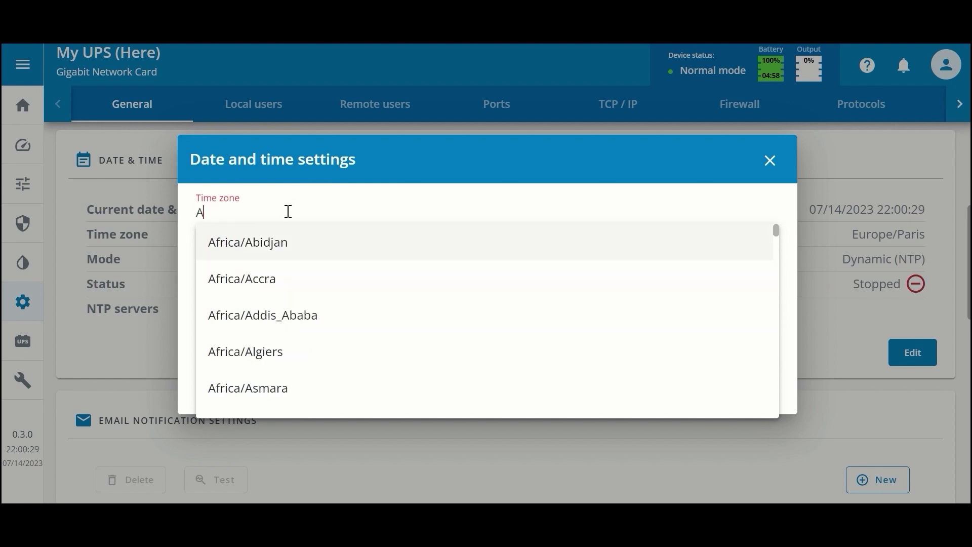
pyautogui.write('merica')
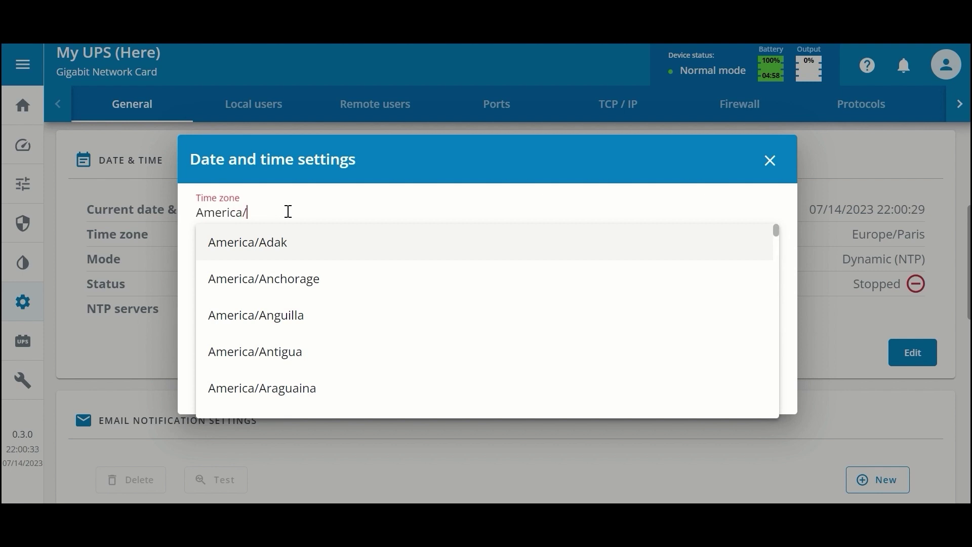
pyautogui.write('/N')
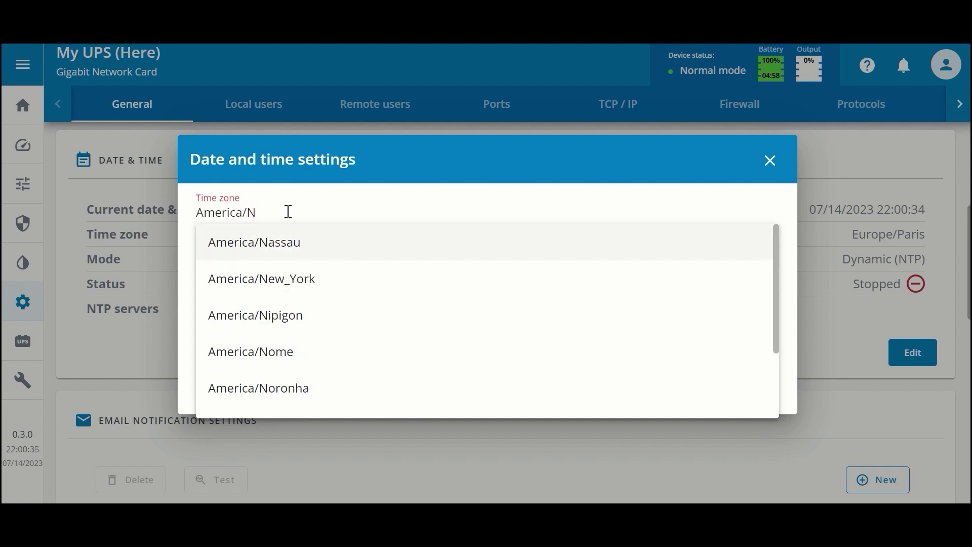
pyautogui.write('e')
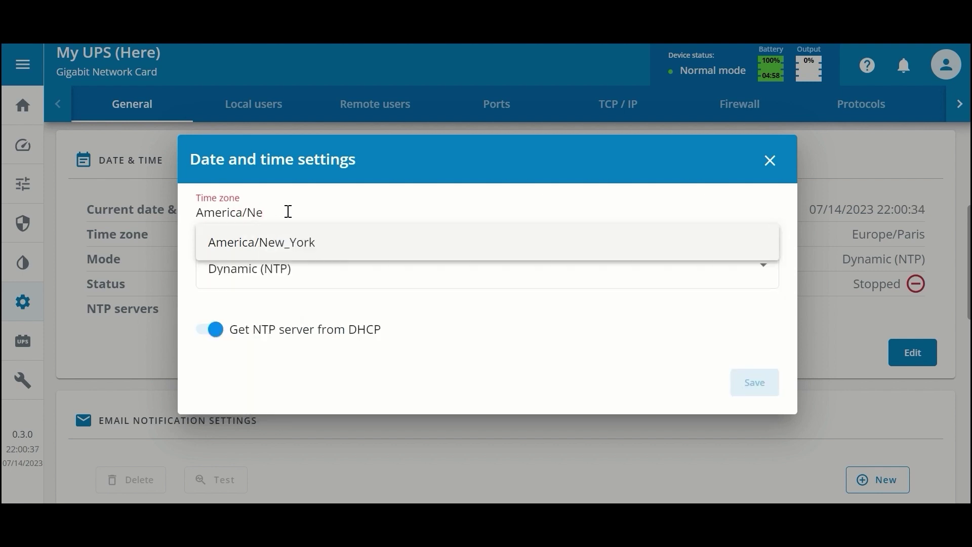
pyautogui.click(294, 243)
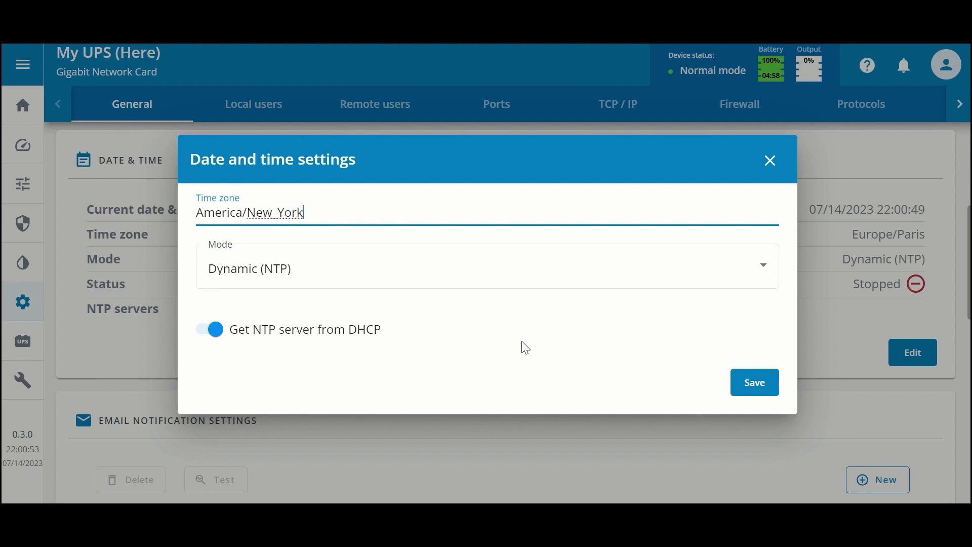
pyautogui.click(768, 272)
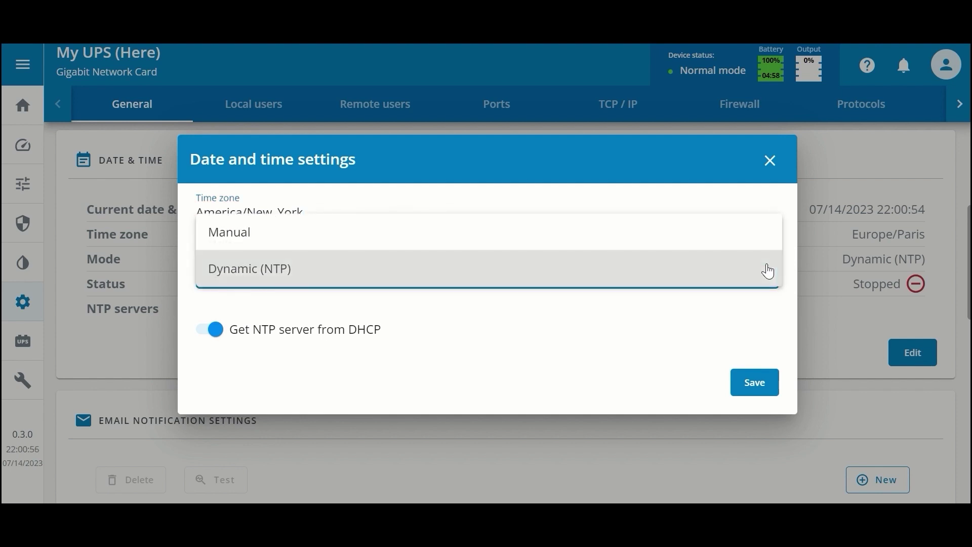
# Try Manual mode, return to Dynamic (NTP), disable DHCP NTP, and add then remove NTP Server 2.
pyautogui.click(612, 235)
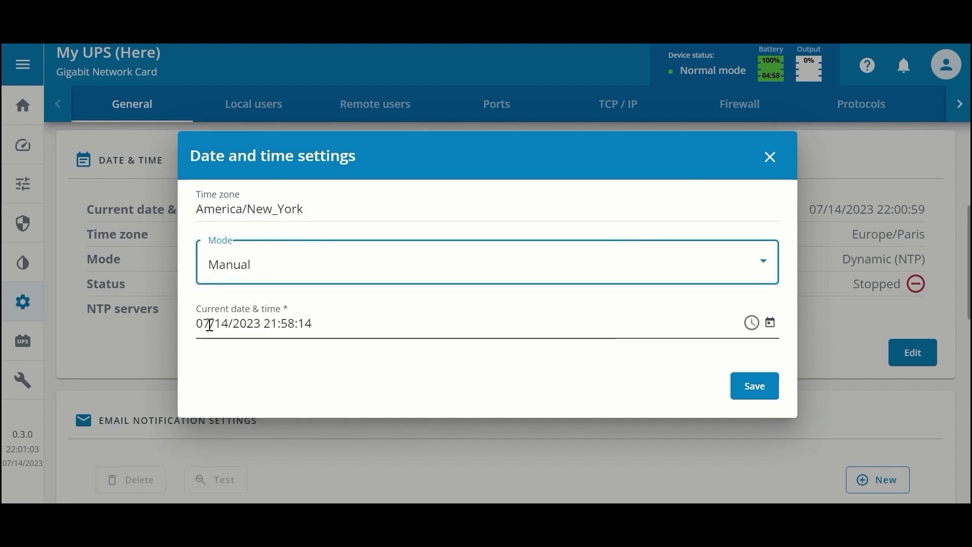
pyautogui.click(765, 269)
pyautogui.click(411, 301)
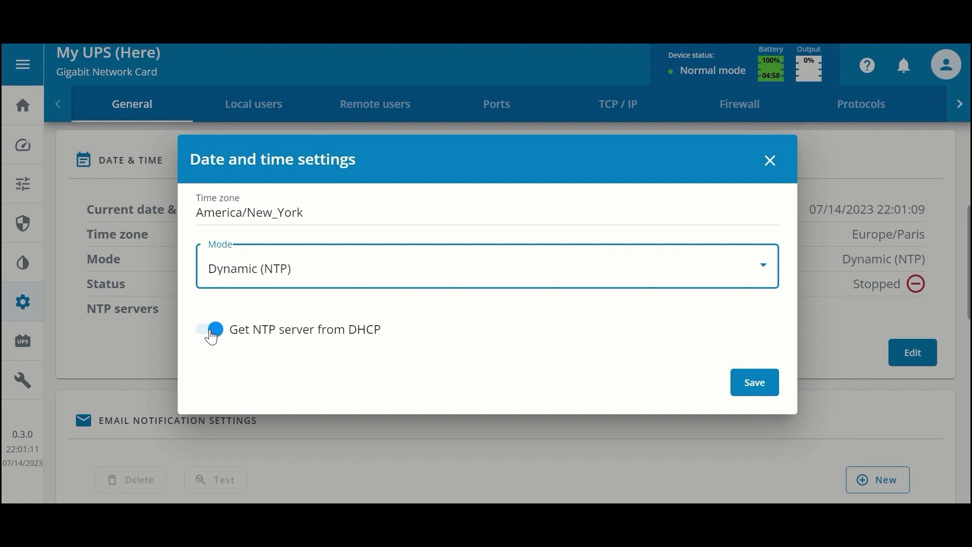
pyautogui.click(211, 336)
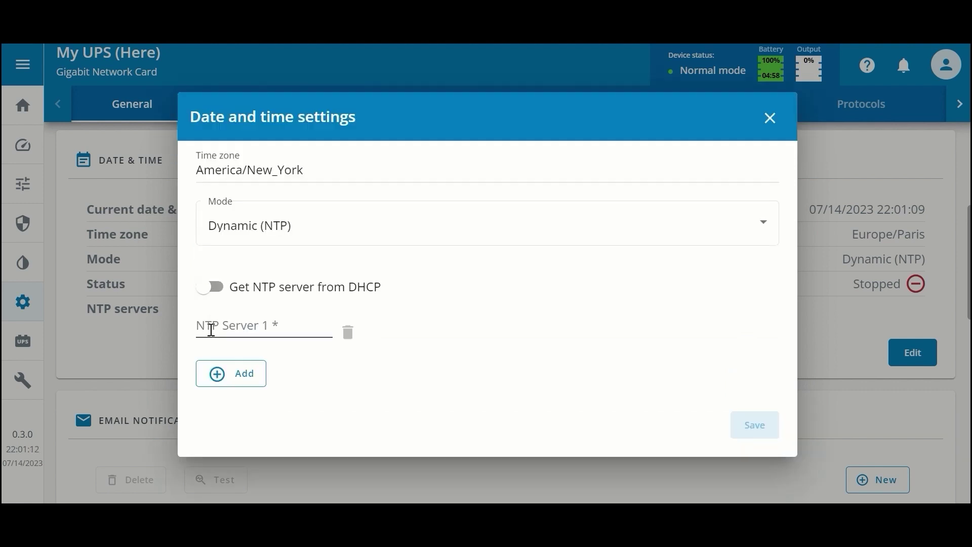
pyautogui.click(248, 330)
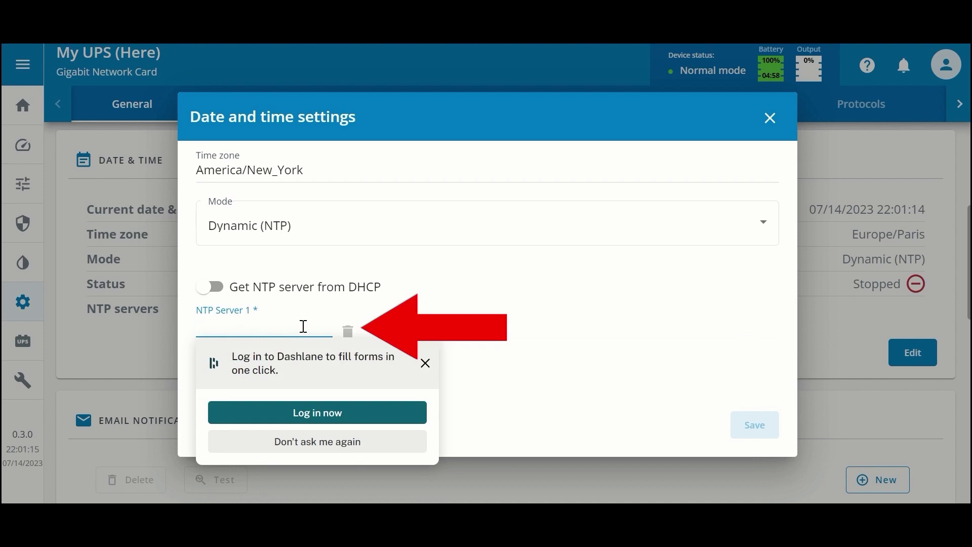
pyautogui.click(425, 364)
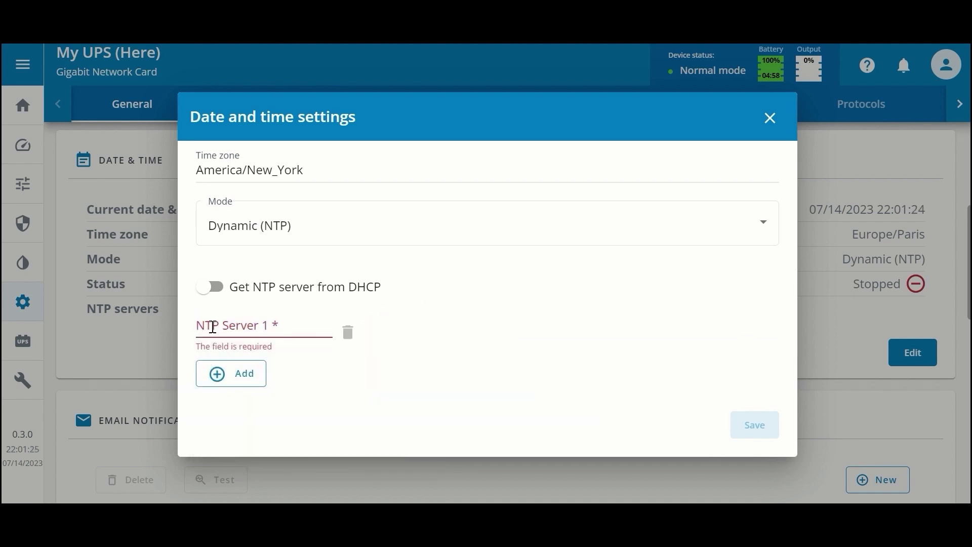
pyautogui.click(216, 382)
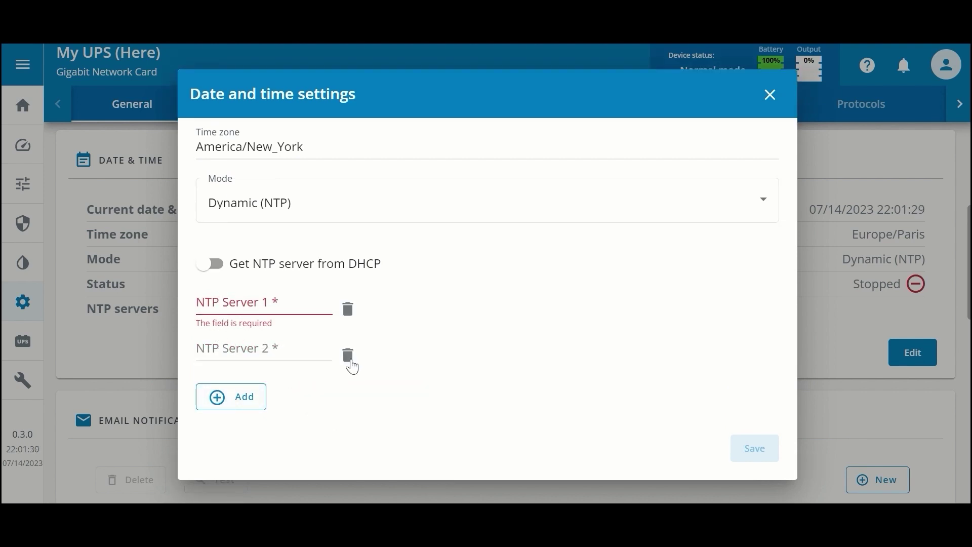
pyautogui.click(348, 355)
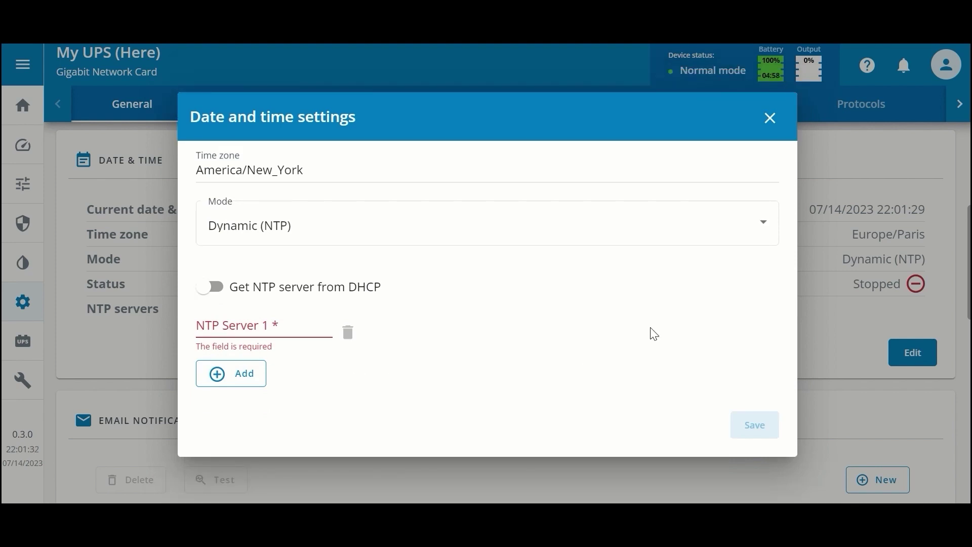
# Close the Date and time dialog, discarding the unsaved changes.
pyautogui.click(770, 122)
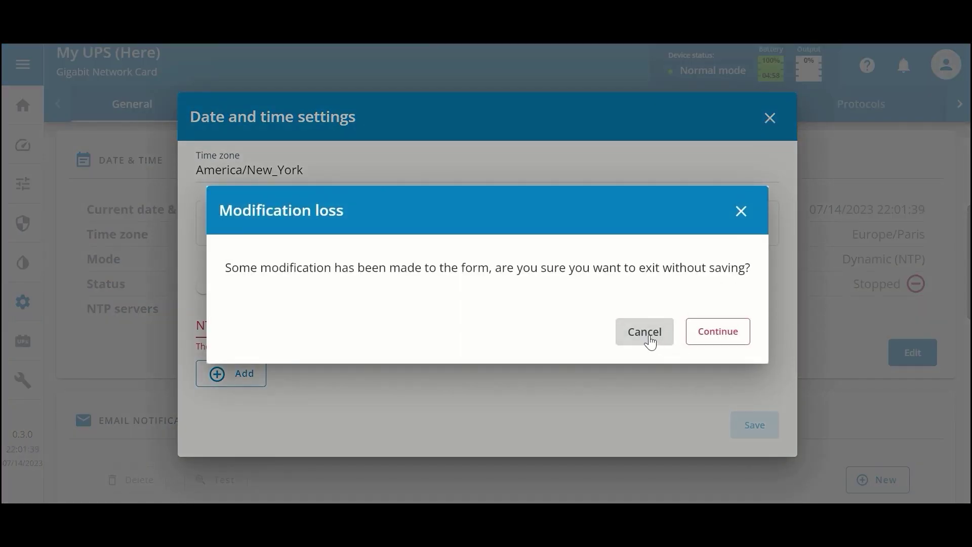
pyautogui.click(717, 333)
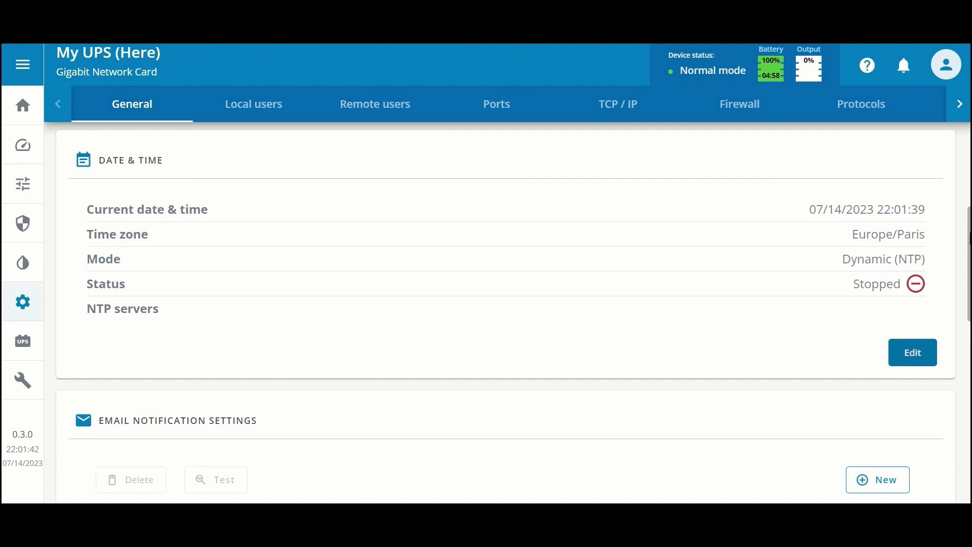
pyautogui.scroll(-4, 506, 309)
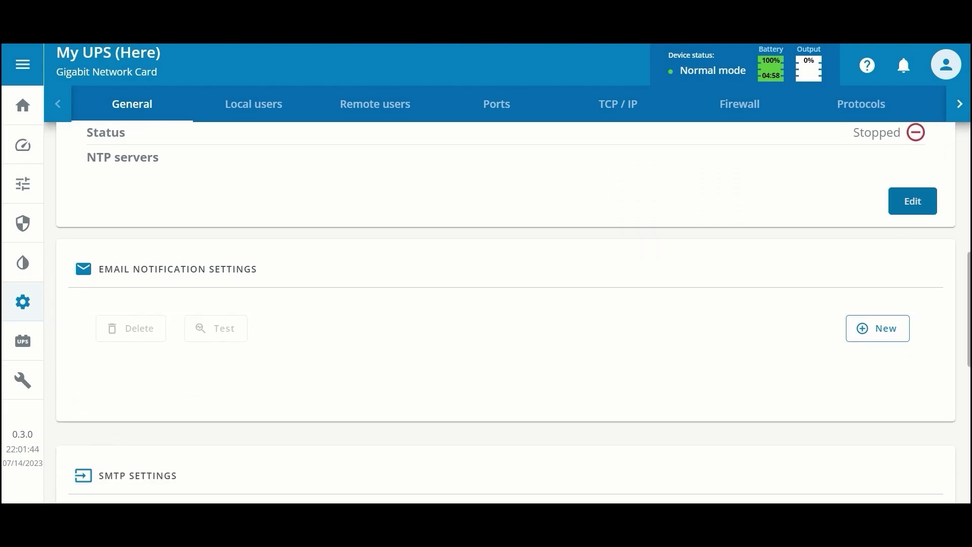
# Scroll down to Email Notification Settings and start a new recipient form.
pyautogui.scroll(-1, 506, 309)
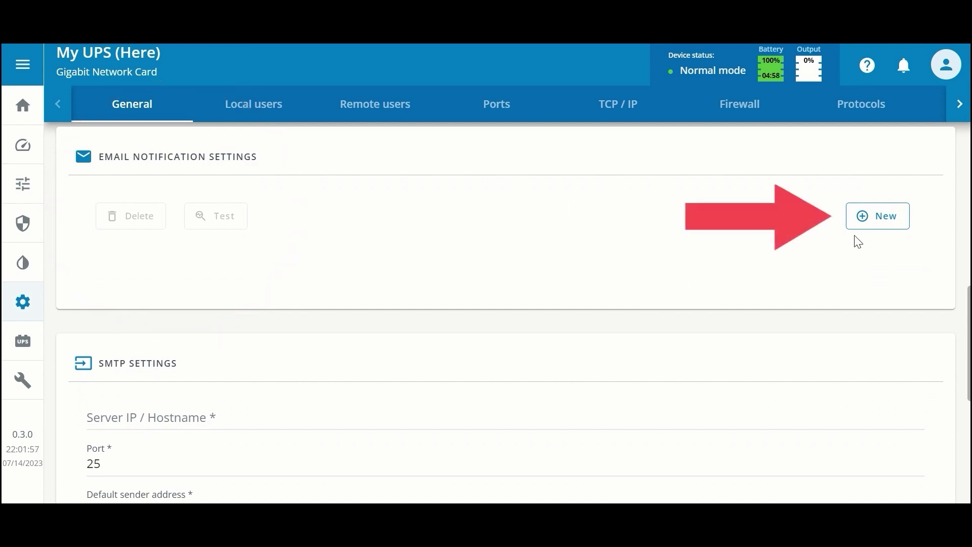
pyautogui.click(869, 229)
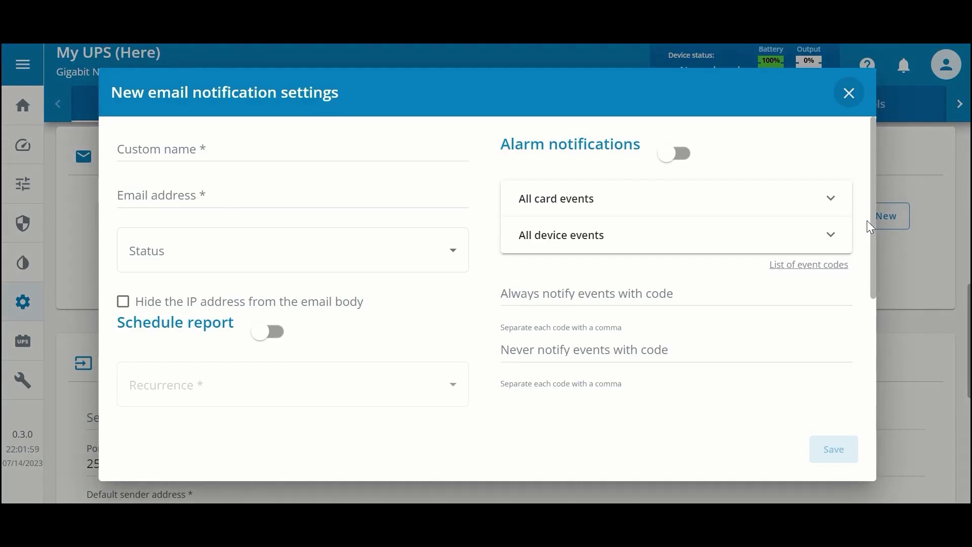
# Set the notification status to Active, leaving Schedule report off with no recurrence.
pyautogui.click(226, 146)
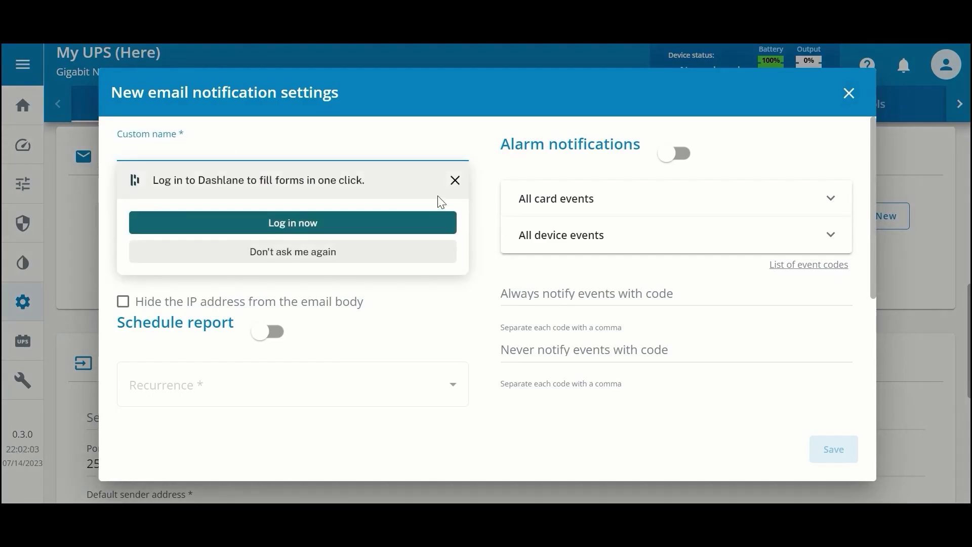
pyautogui.click(456, 187)
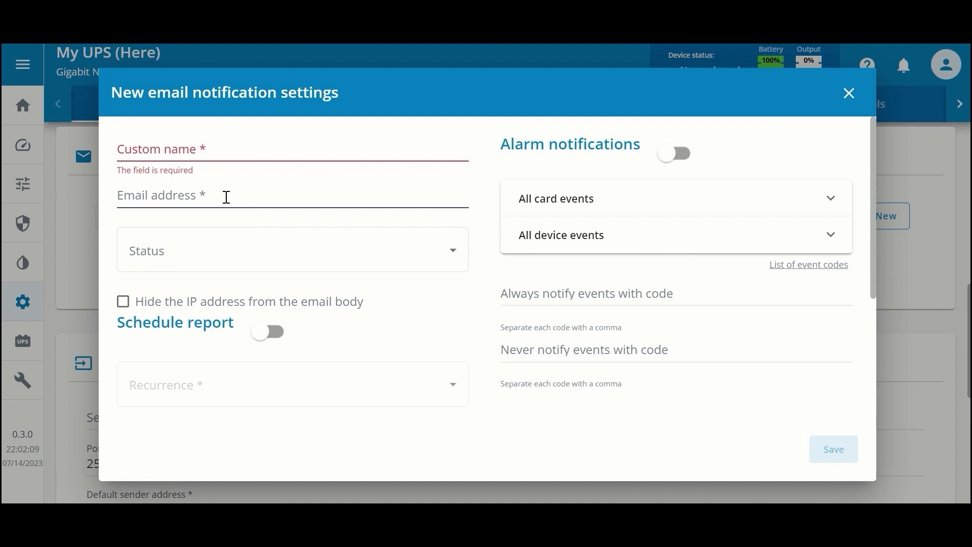
pyautogui.click(453, 258)
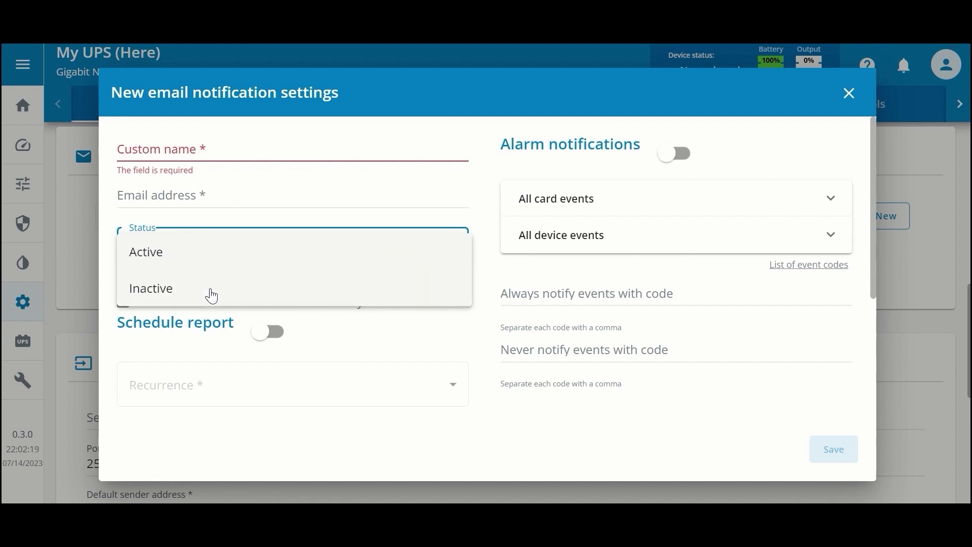
pyautogui.click(283, 252)
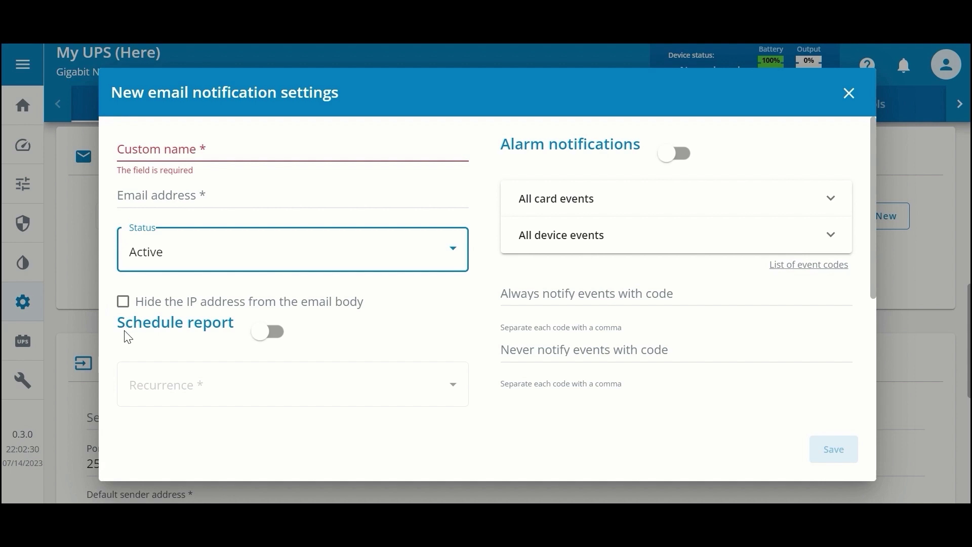
pyautogui.click(277, 337)
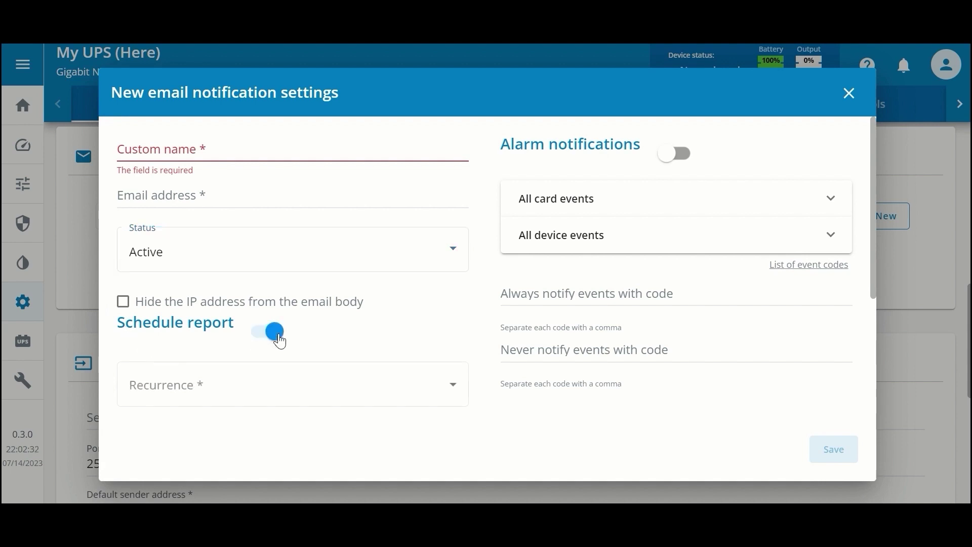
pyautogui.click(454, 388)
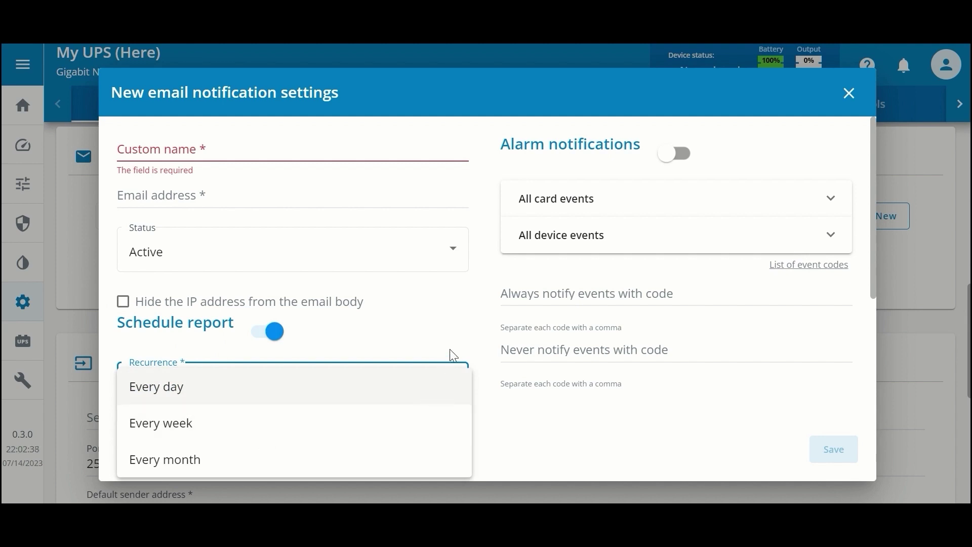
pyautogui.click(275, 332)
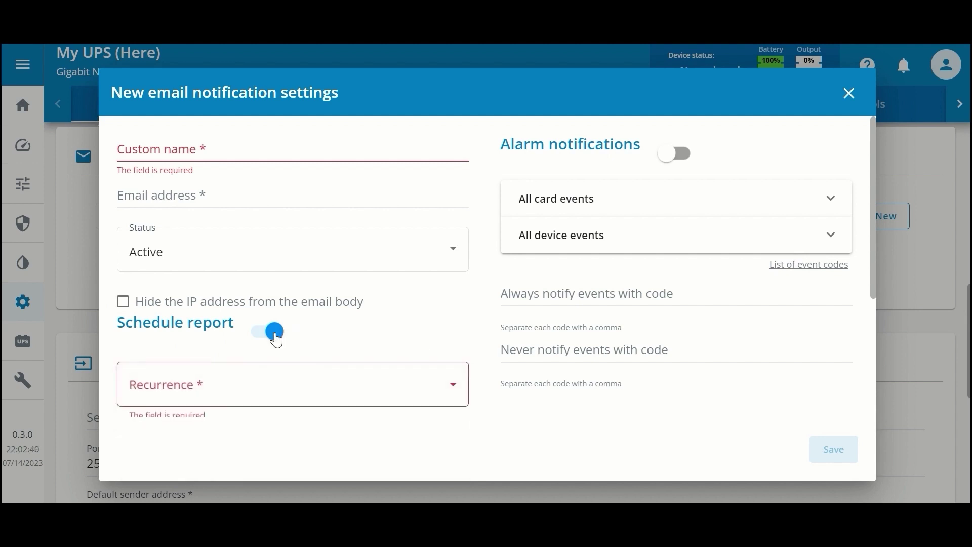
pyautogui.click(263, 332)
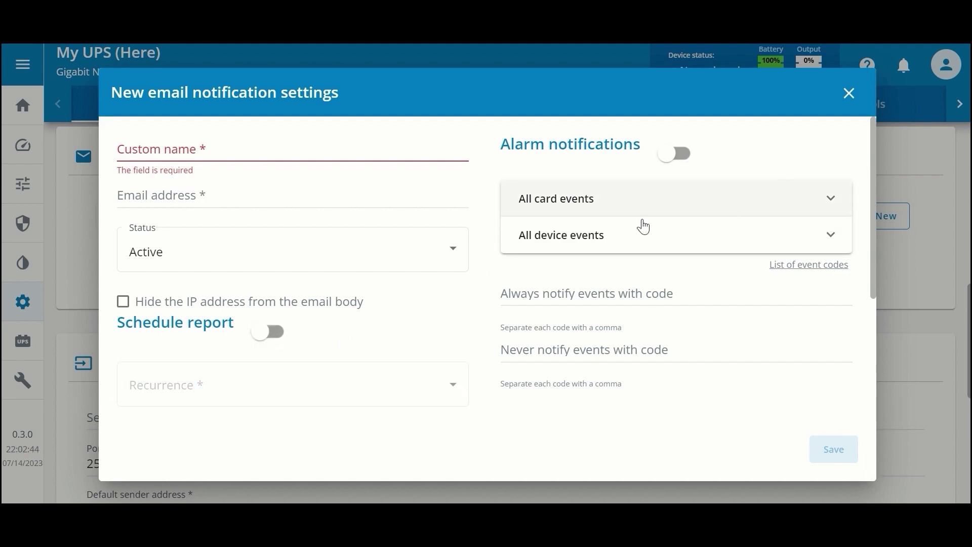
# Turn on alarm notifications and review the All card events and All device events options.
pyautogui.click(684, 156)
pyautogui.click(824, 206)
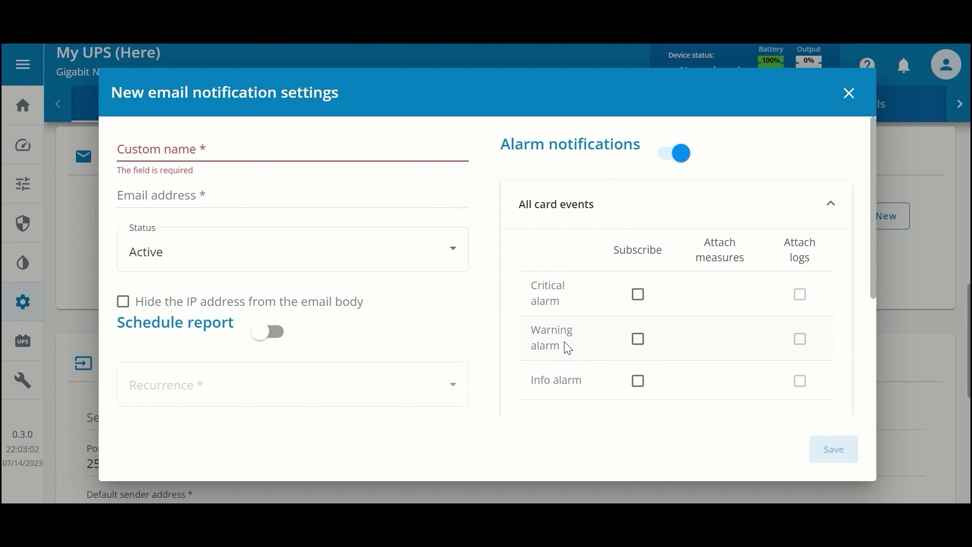
pyautogui.click(833, 208)
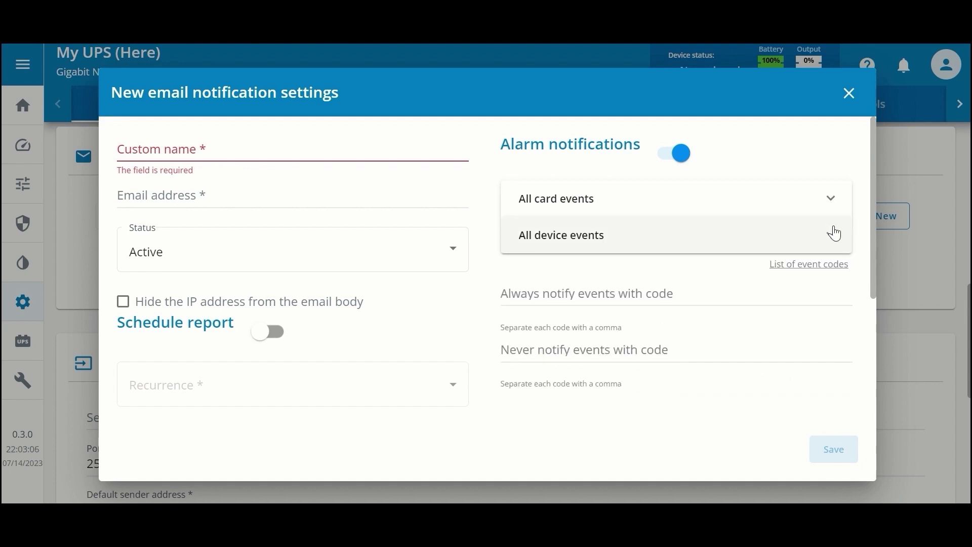
pyautogui.click(835, 241)
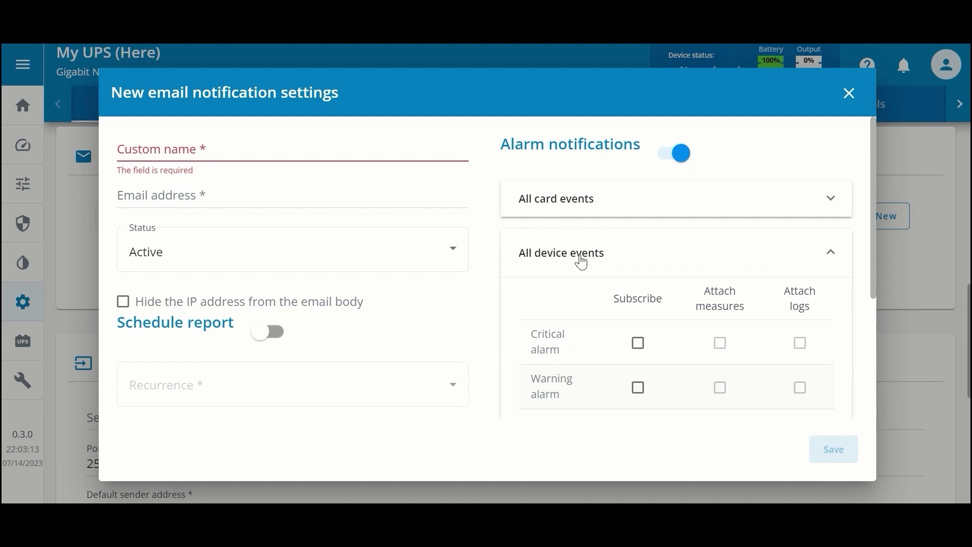
pyautogui.click(834, 253)
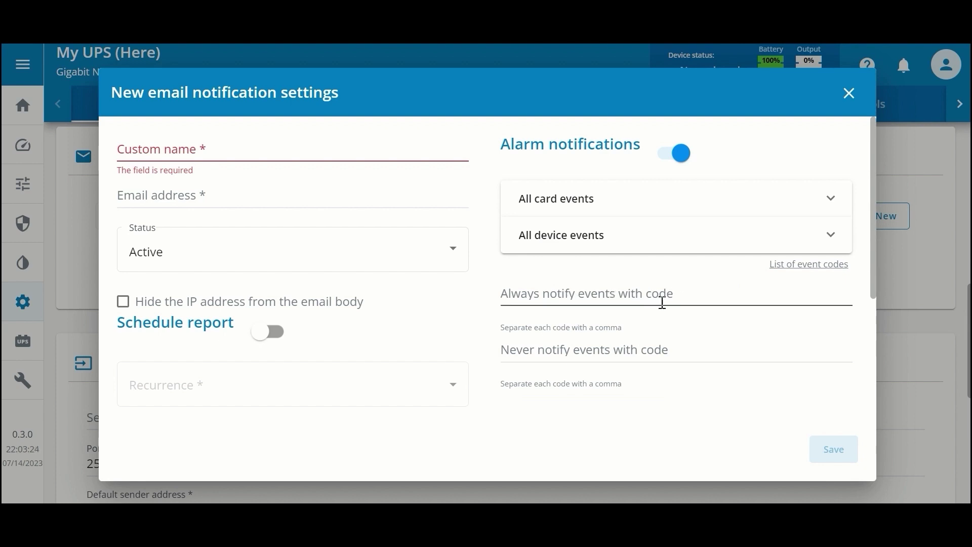
# Try the never- and always-notify event-code fields, then discard the new notification.
pyautogui.click(603, 350)
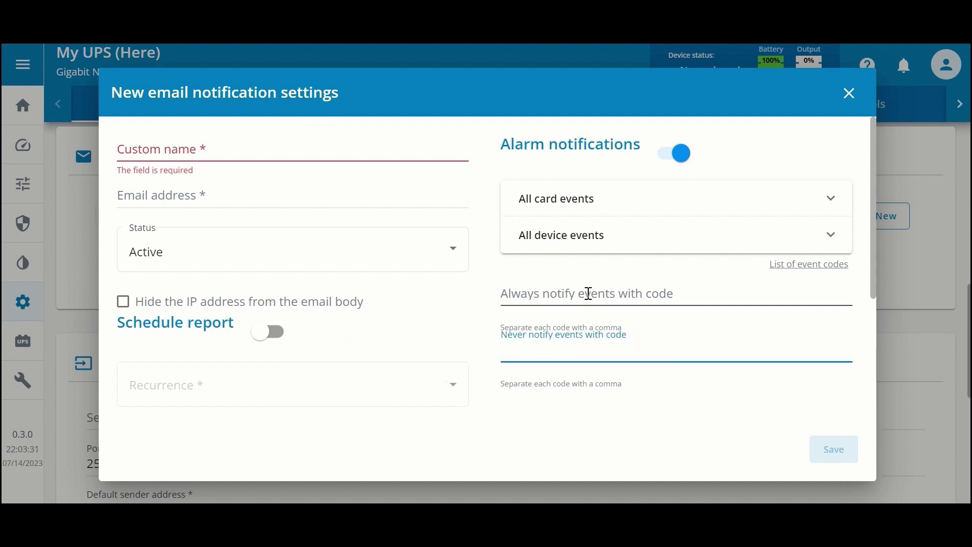
pyautogui.click(604, 294)
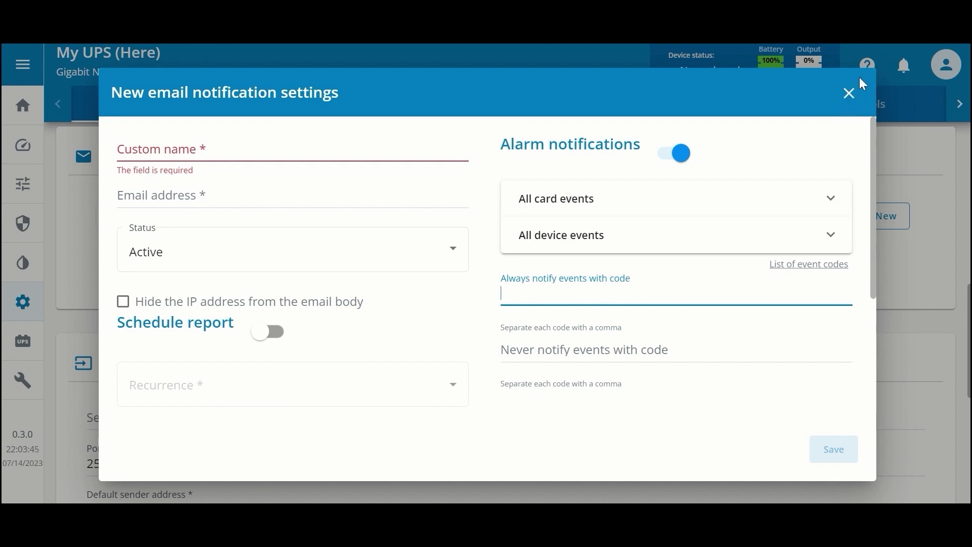
pyautogui.click(849, 94)
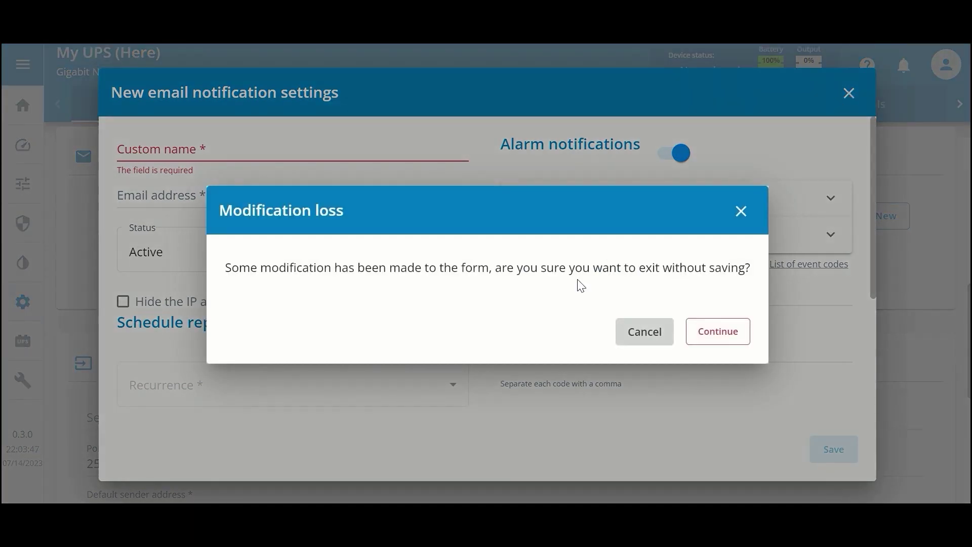
pyautogui.click(728, 339)
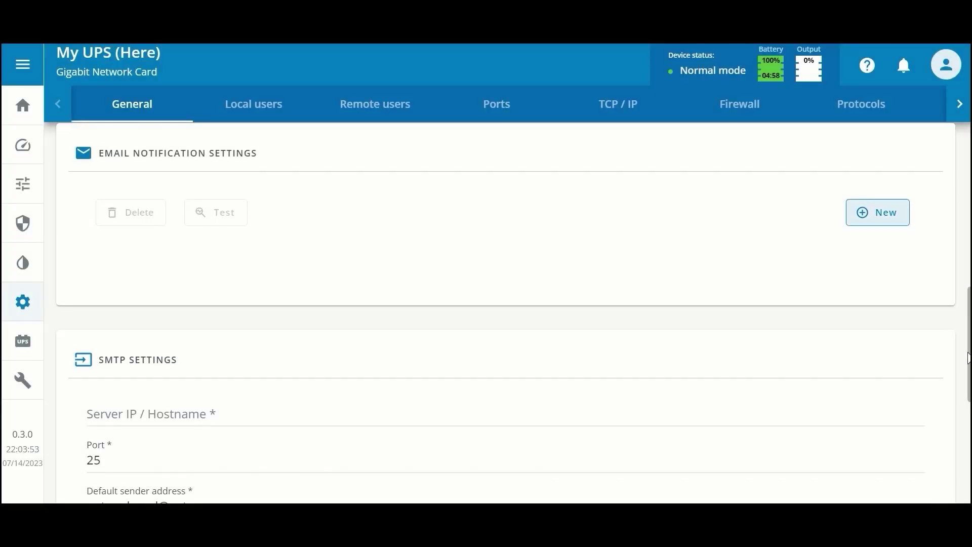
pyautogui.moveTo(968, 359); pyautogui.dragTo(969, 426)
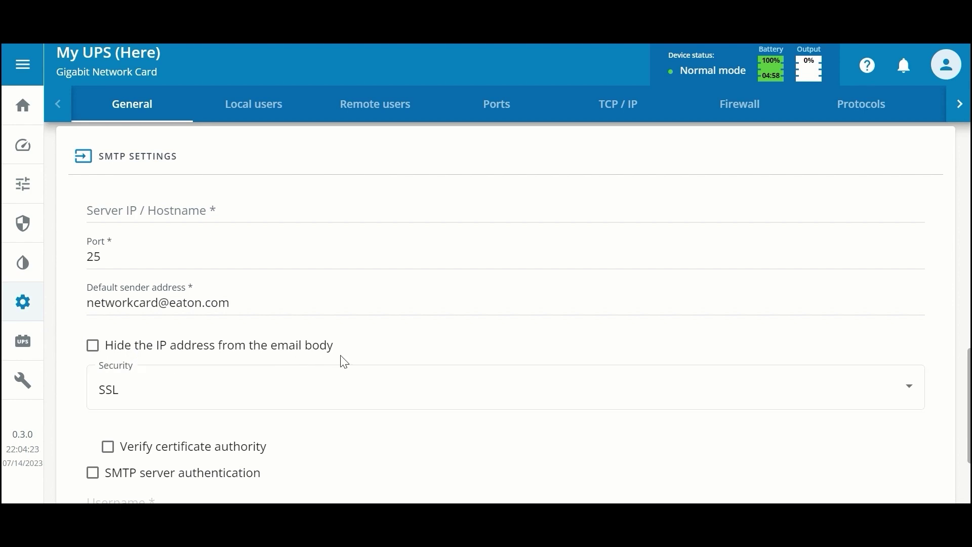
pyautogui.click(913, 397)
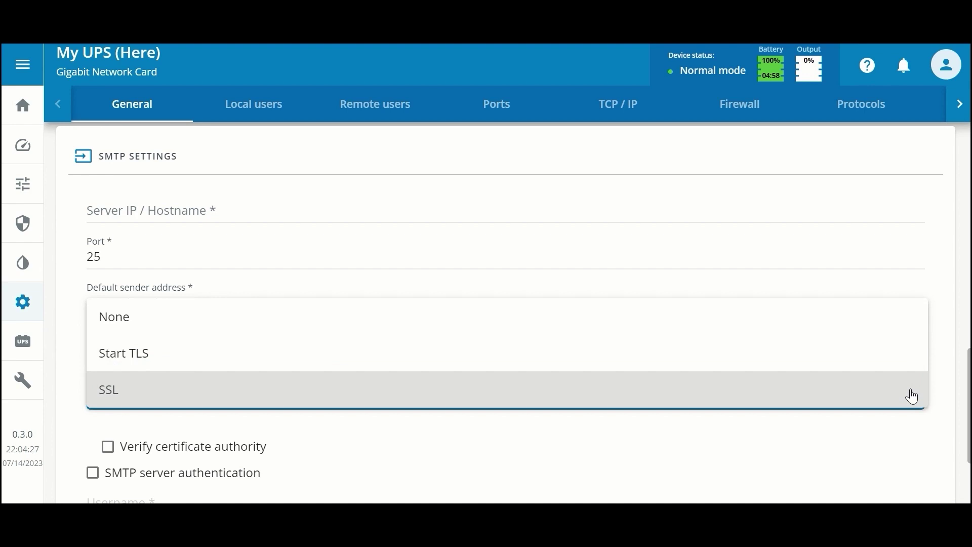
pyautogui.click(911, 396)
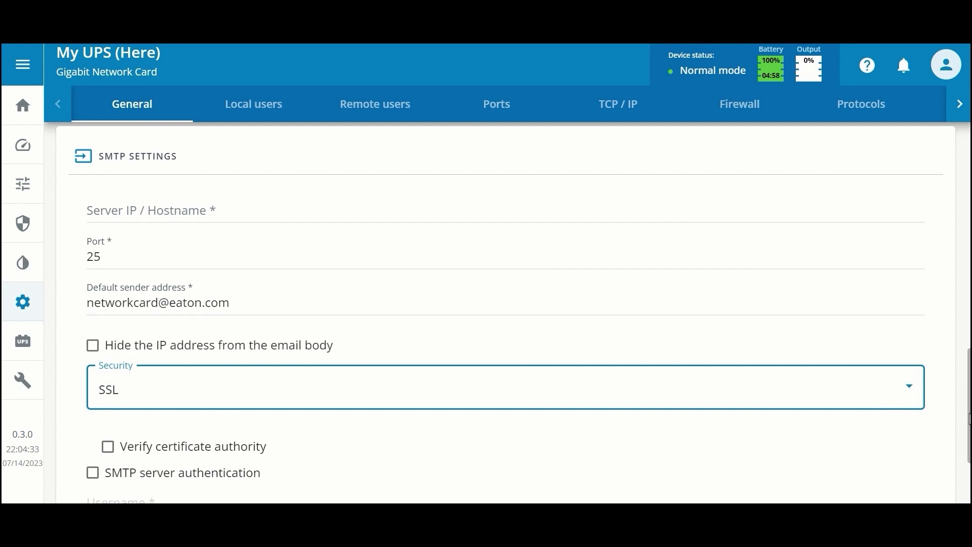
# Tick SMTP server authentication and try the disabled Test server button.
pyautogui.scroll(-2, 970, 418)
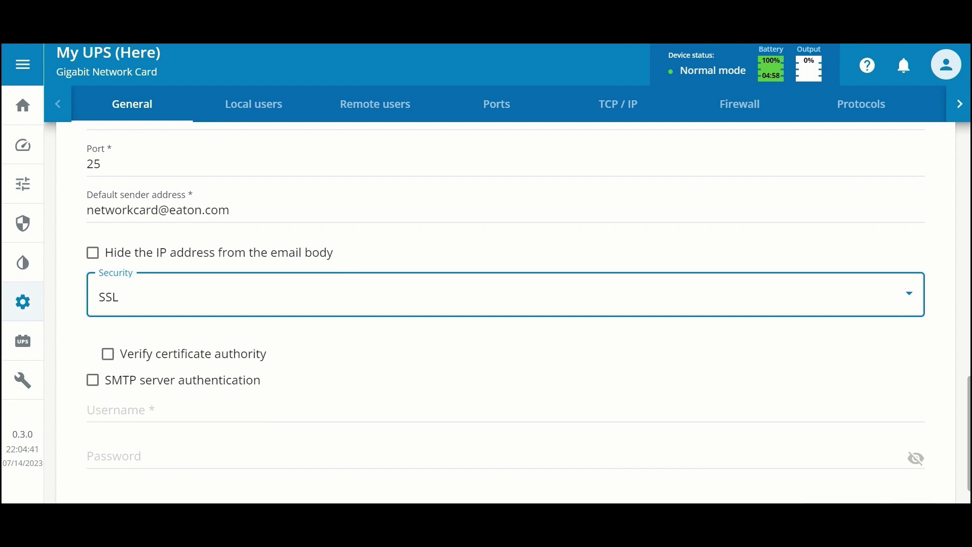
pyautogui.scroll(-1, 506, 314)
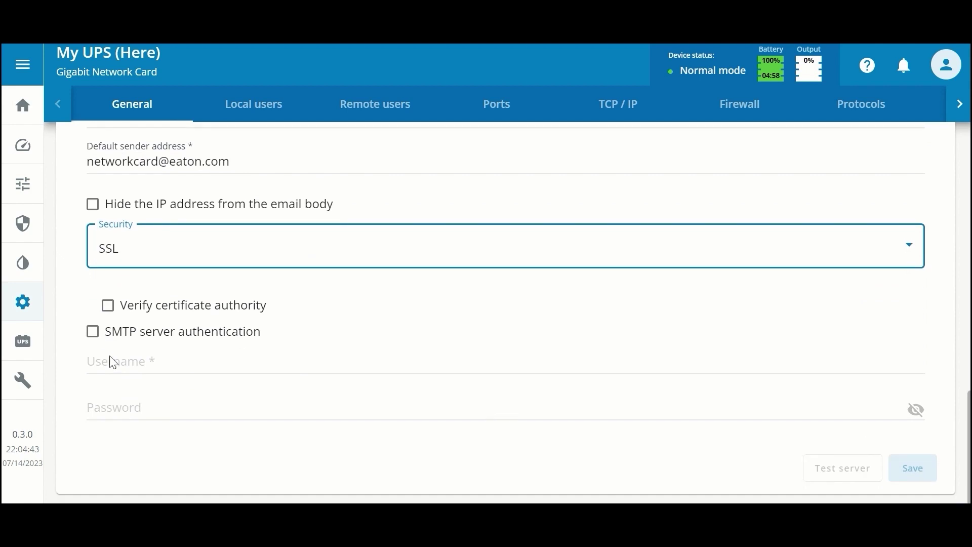
pyautogui.click(93, 335)
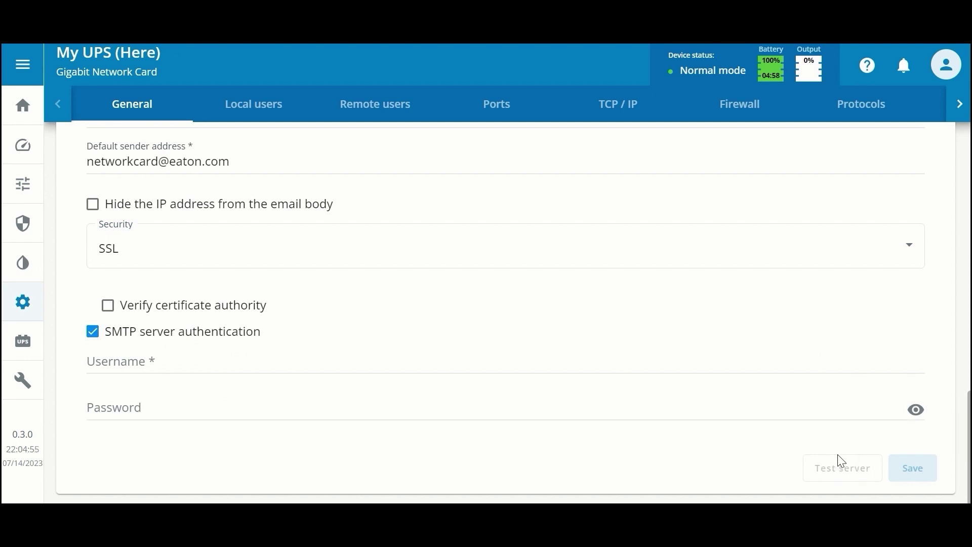
pyautogui.click(840, 469)
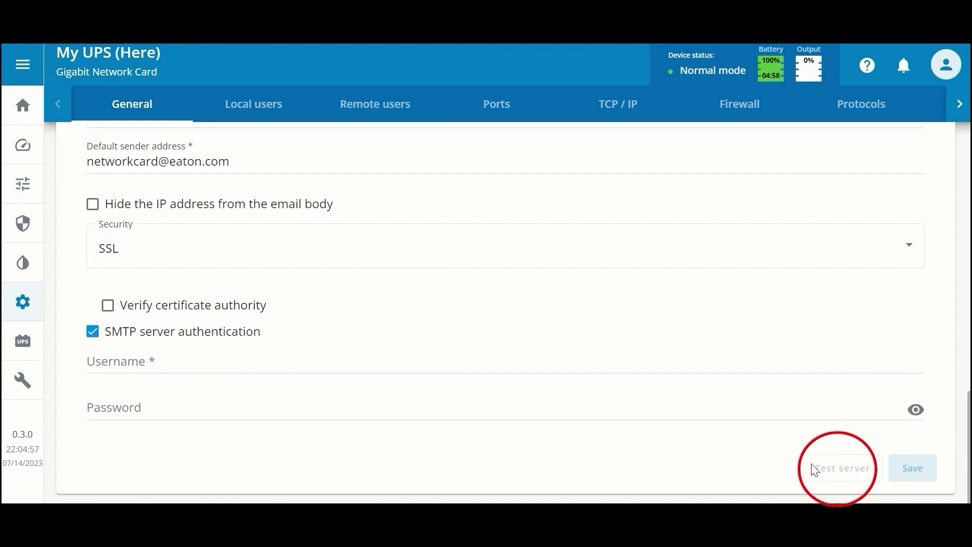